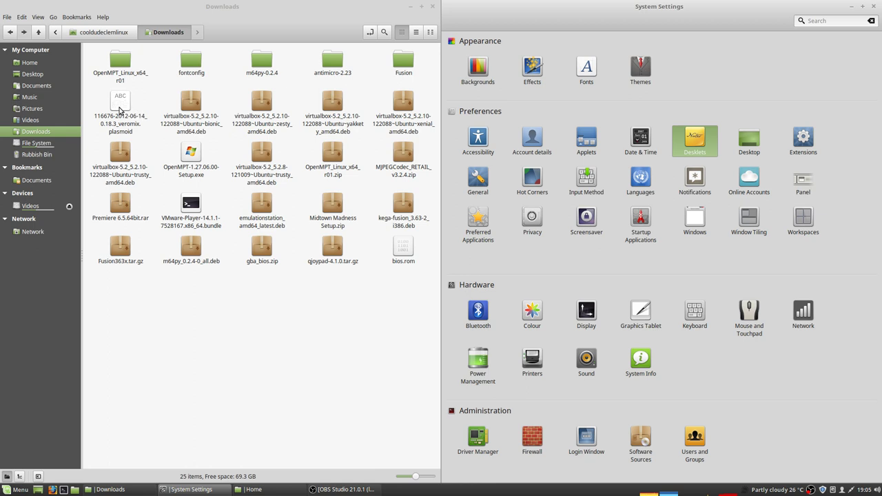
Select the veromix .plasmoid file in Downloads and open System Settings' Desklets page.
click(119, 110)
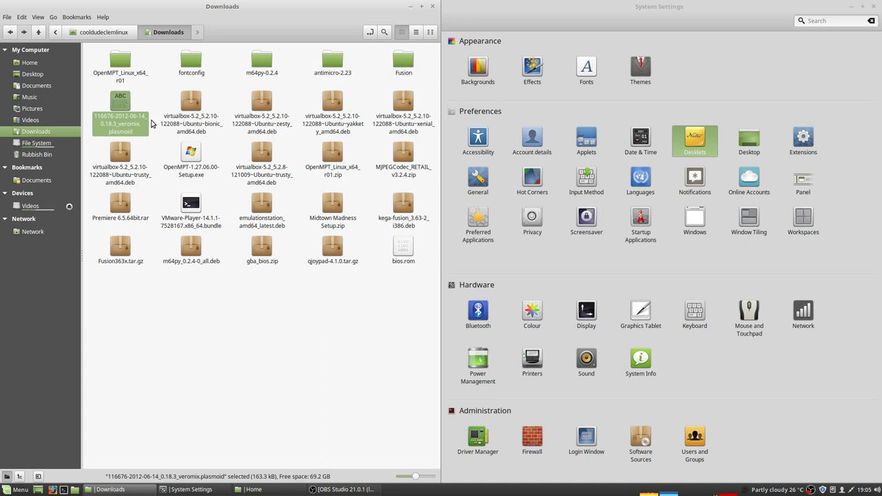
click(694, 138)
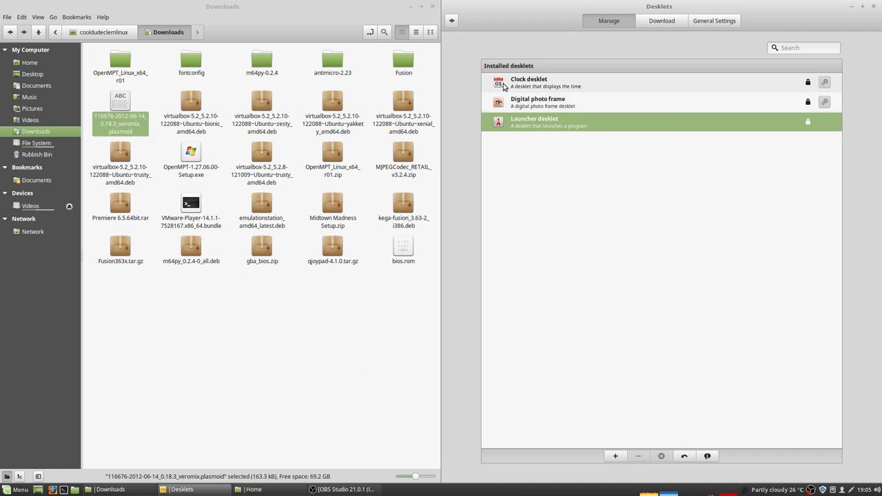
Select the Launcher desklet and look through the Download and Manage tabs.
click(526, 121)
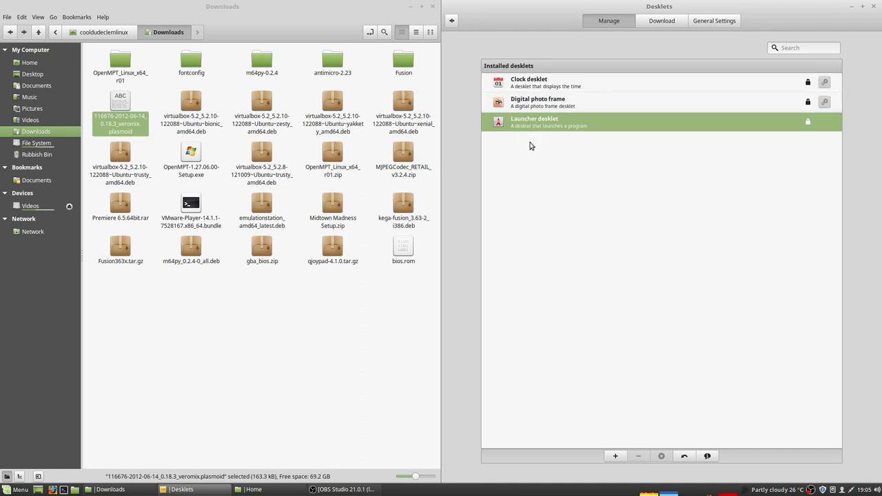
click(667, 24)
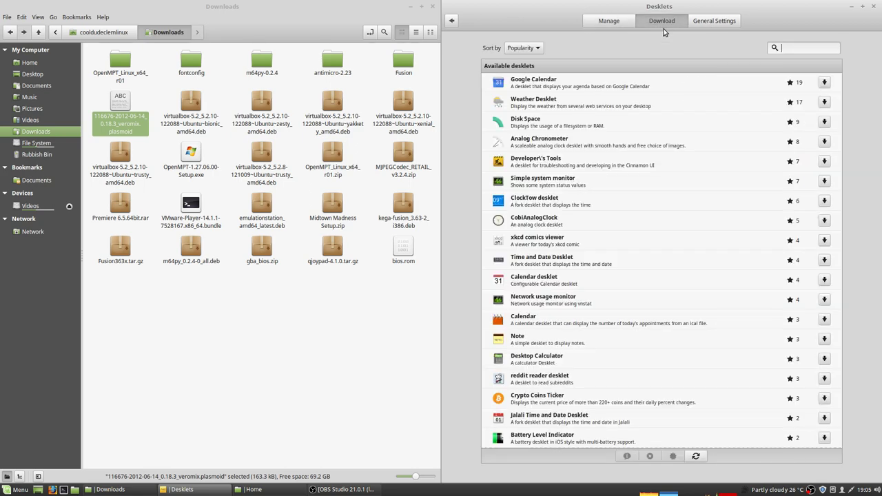
click(609, 25)
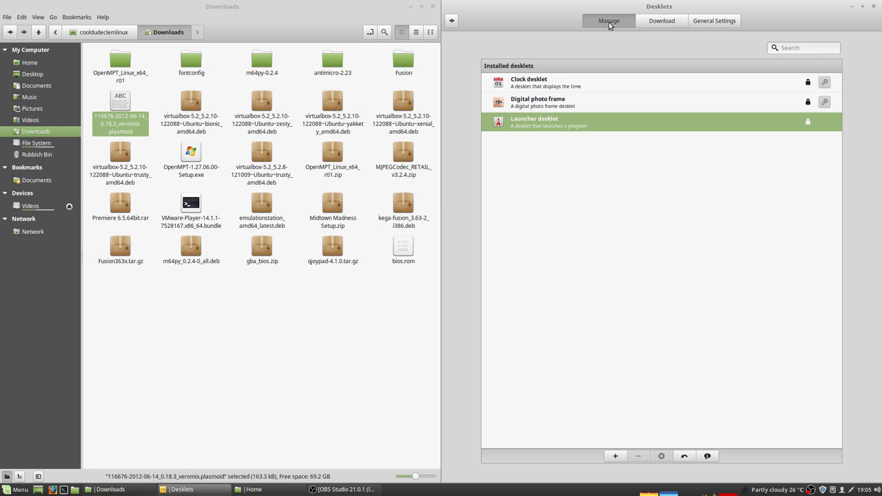
Try four times to drop the veromix plasmoid into Desklets, then view the downloadable desklets.
click(123, 107)
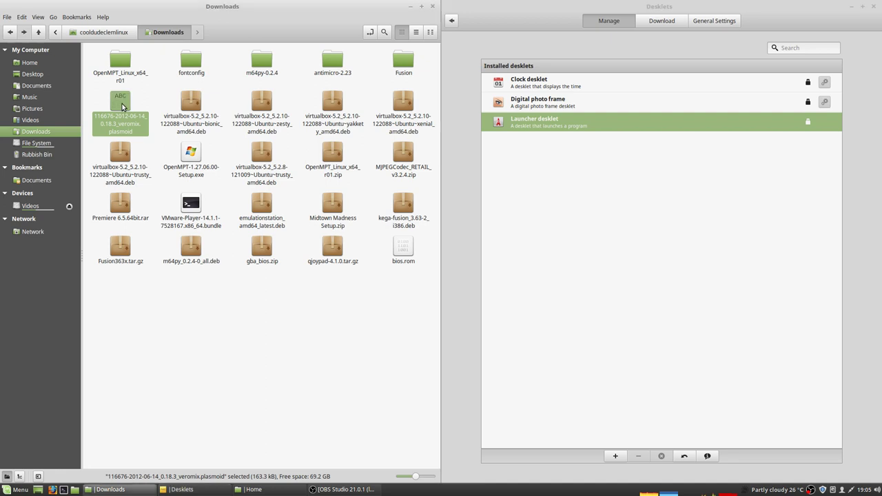
click(587, 181)
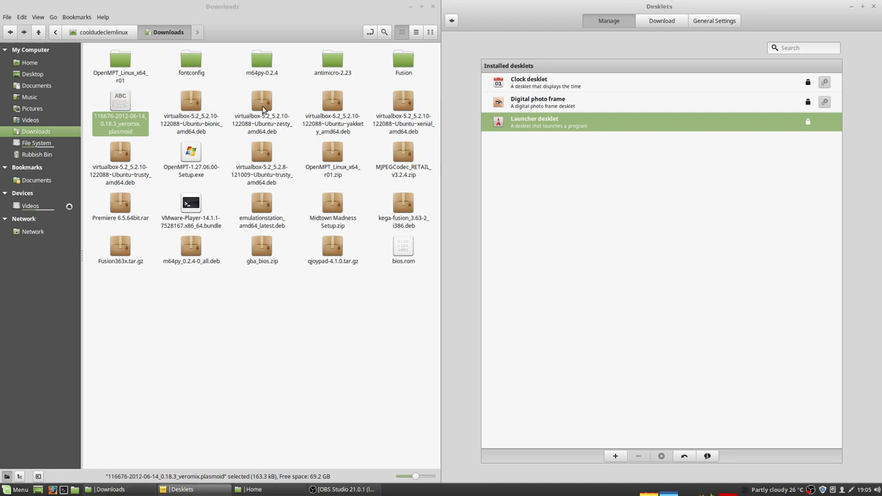
drag(117, 105, 681, 197)
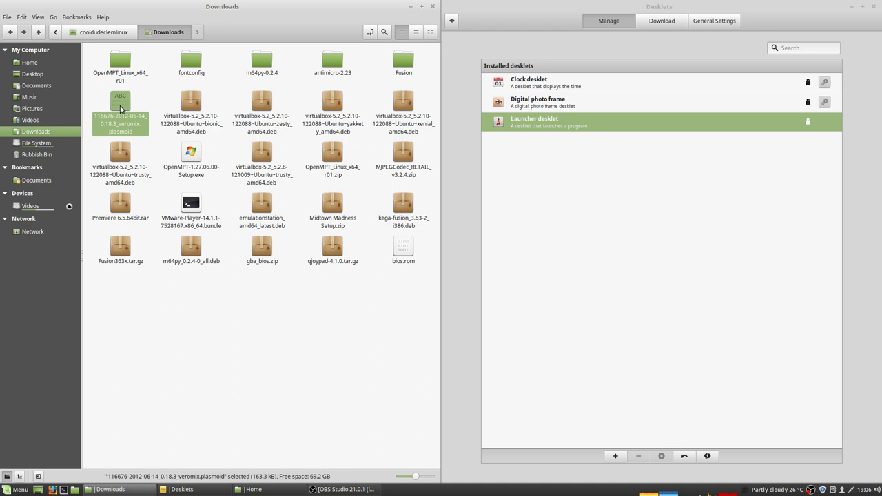
drag(122, 110, 724, 252)
drag(121, 103, 757, 200)
drag(112, 93, 578, 457)
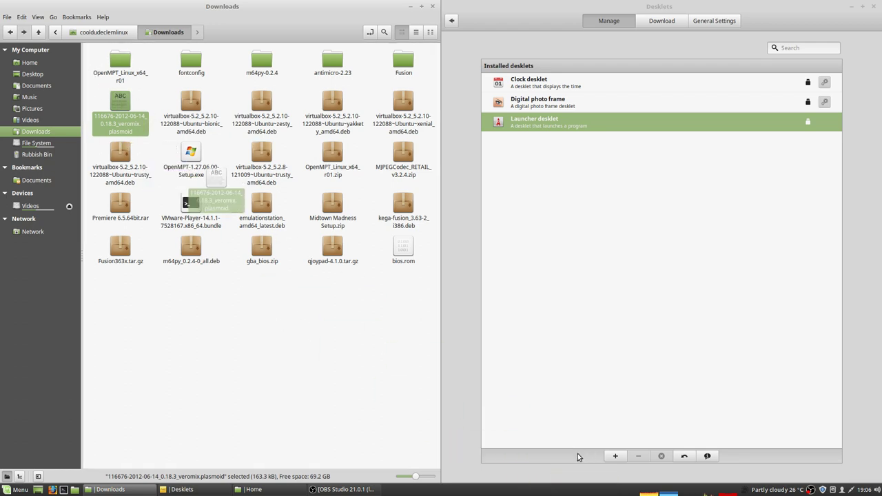
click(661, 21)
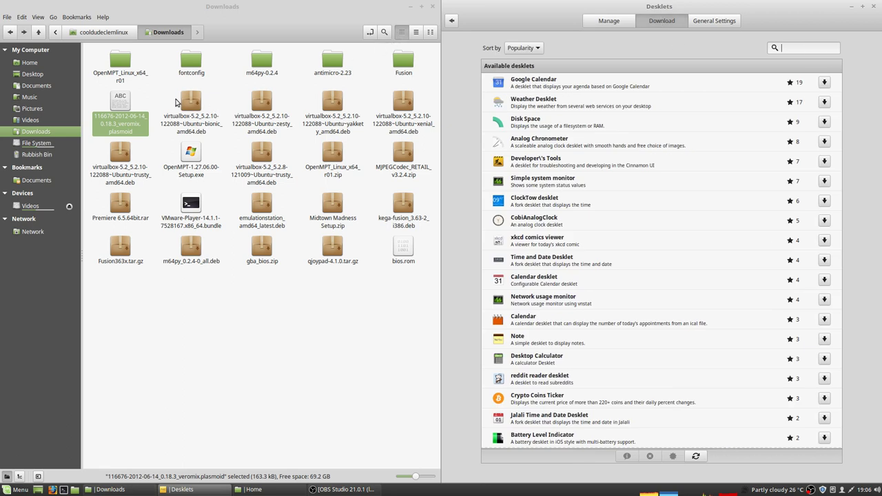
Drop the veromix plasmoid onto the downloadable desklets list, then return to installed desklets.
click(122, 103)
drag(122, 103, 701, 238)
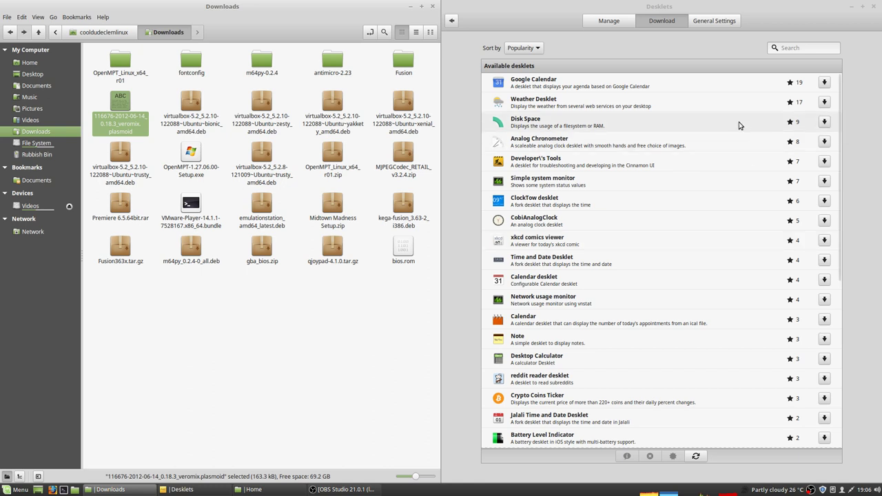
click(609, 21)
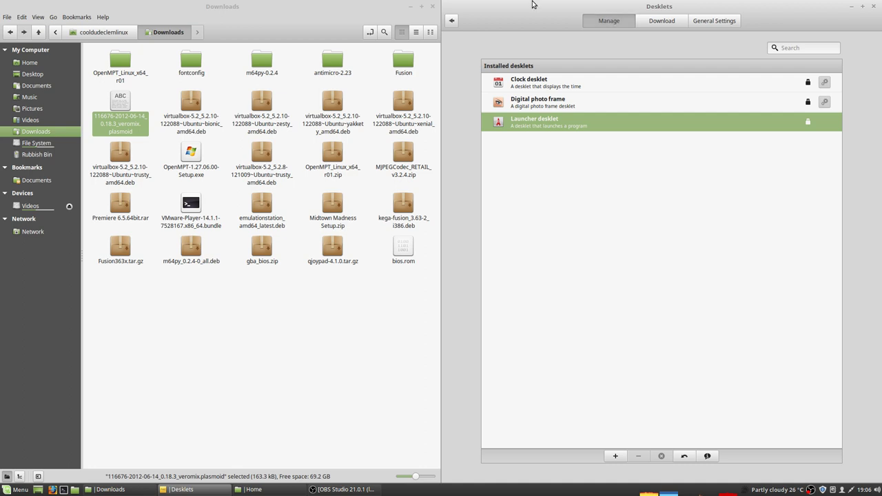
click(126, 105)
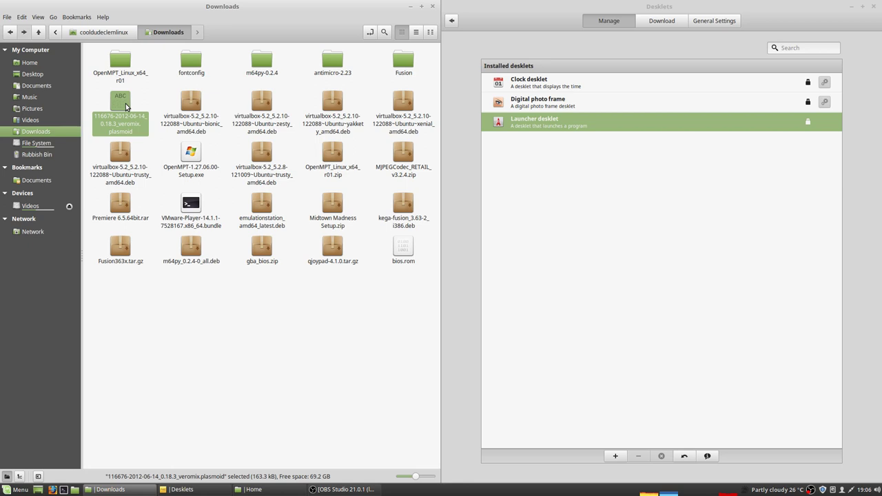
Open the veromix plasmoid in Archive Manager and select its metadata.desktop entry.
double_click(125, 106)
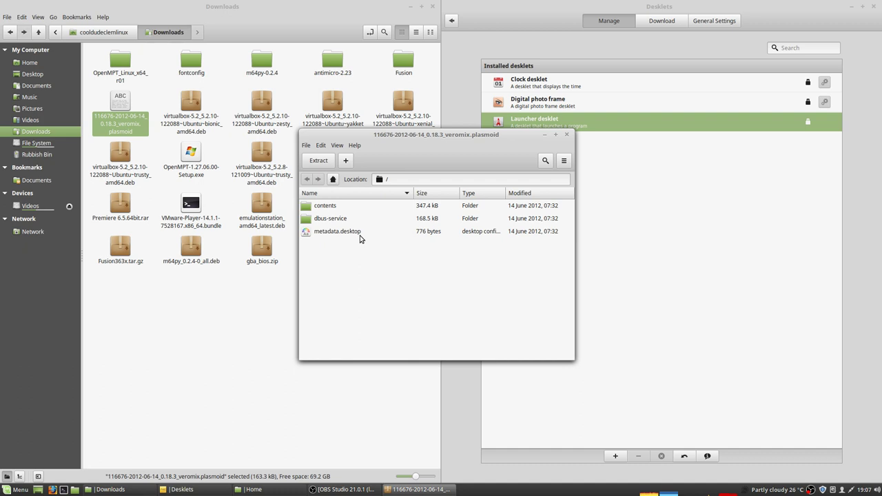
drag(346, 233, 653, 254)
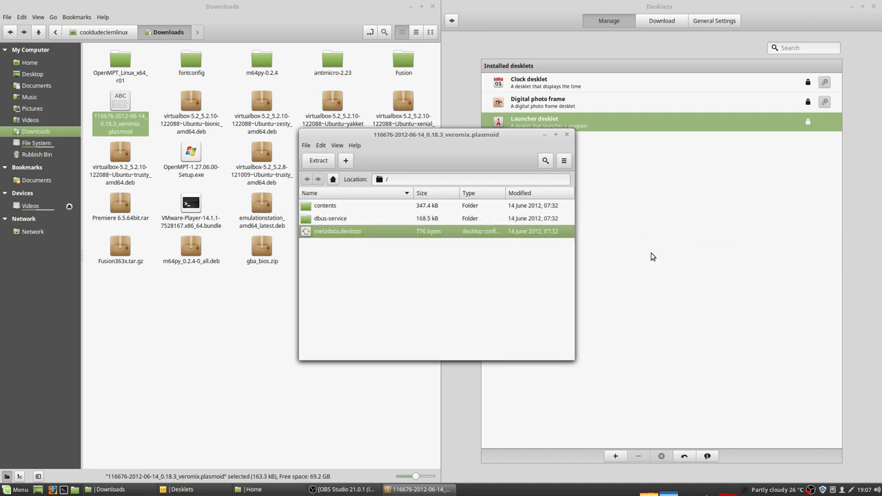
double_click(331, 232)
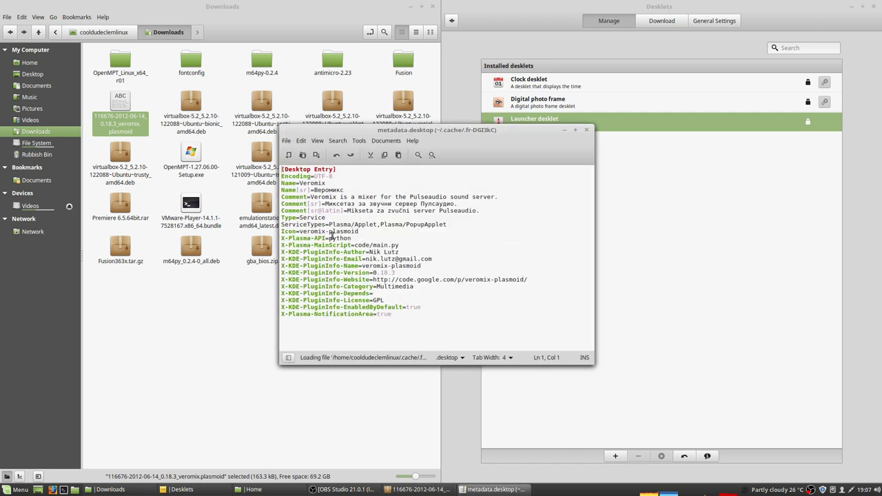
click(585, 130)
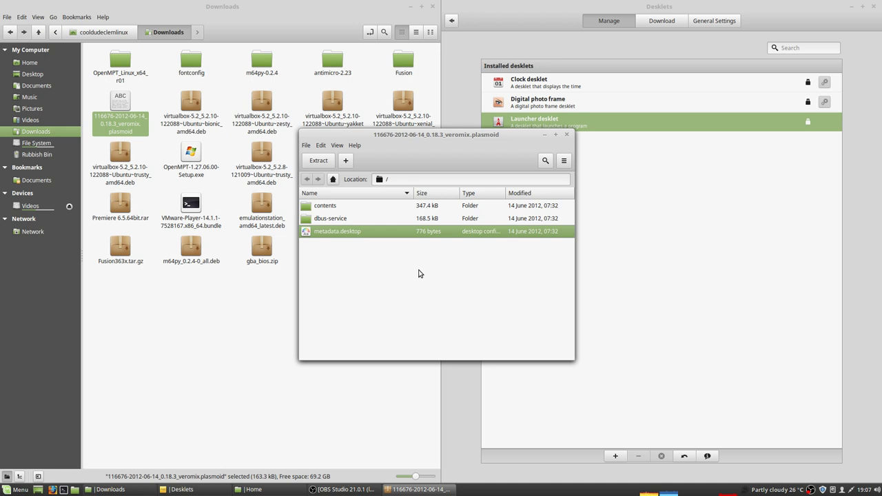
Create a new folder named Untitled Folder in Downloads.
right_click(173, 350)
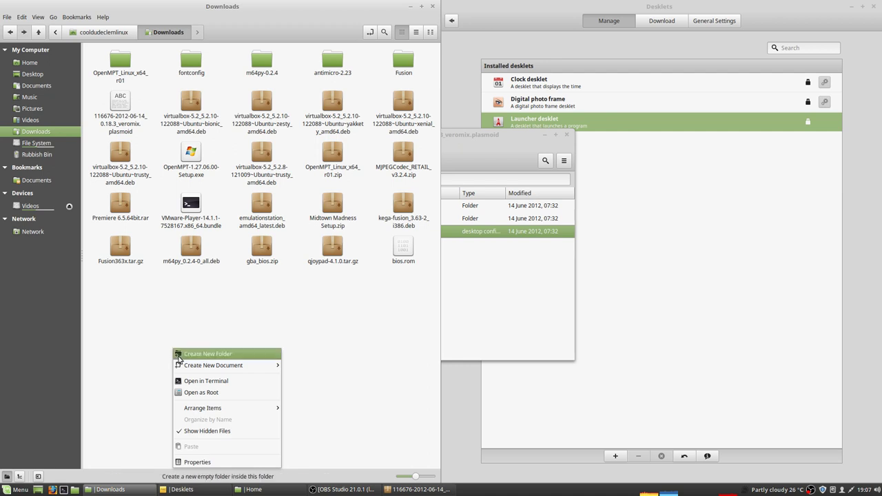
click(197, 354)
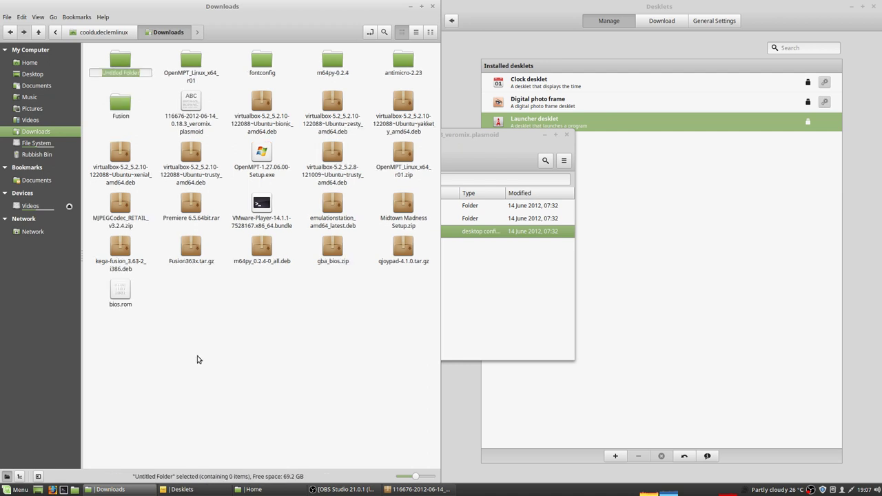
click(220, 370)
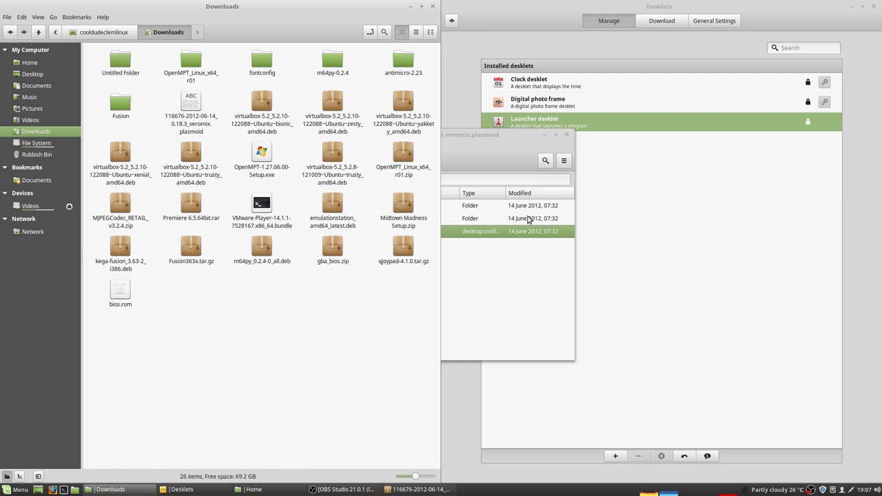
Extract metadata.desktop, dbus-service and contents into Untitled Folder, then close the archive.
click(491, 271)
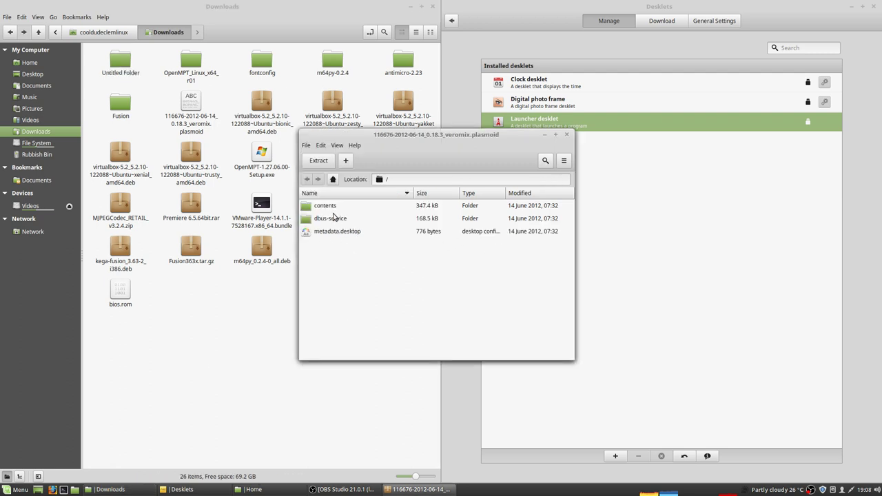
drag(316, 235, 117, 69)
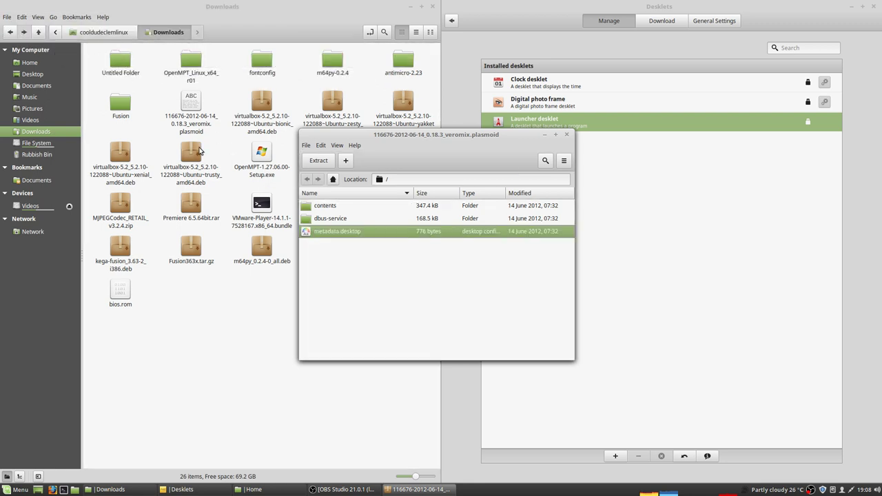
click(337, 217)
drag(337, 217, 116, 67)
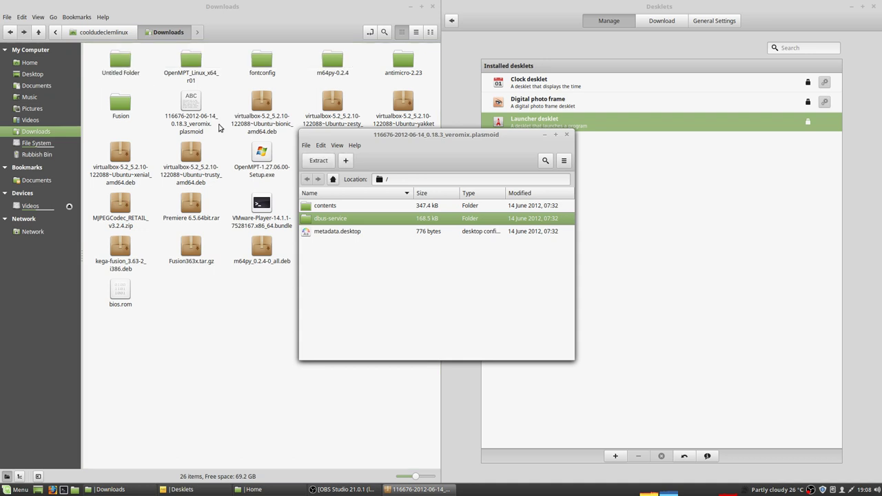
click(320, 205)
drag(319, 205, 117, 69)
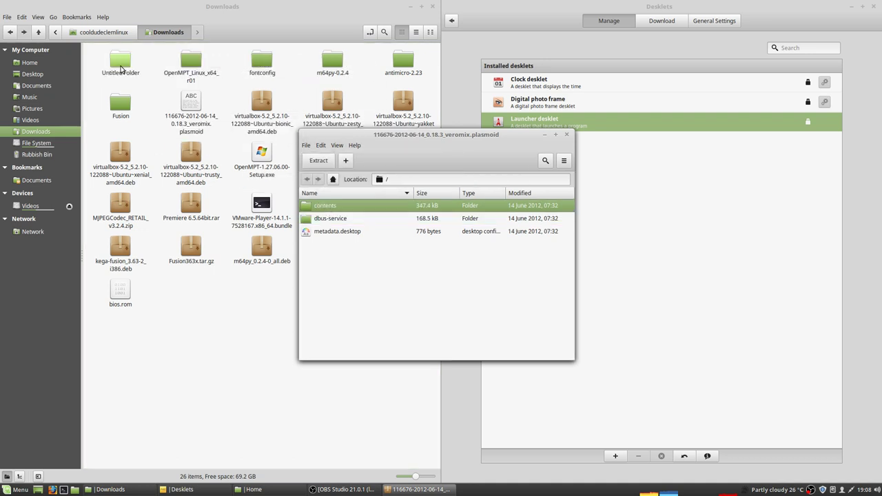
click(567, 135)
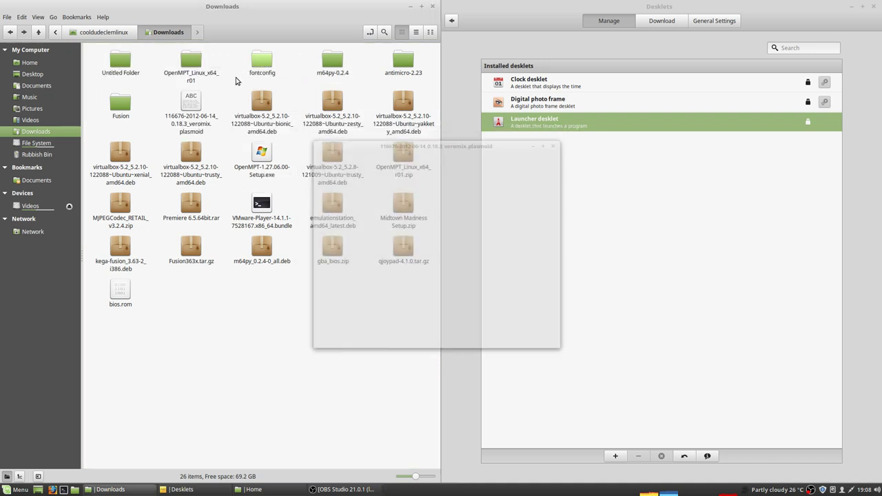
double_click(121, 62)
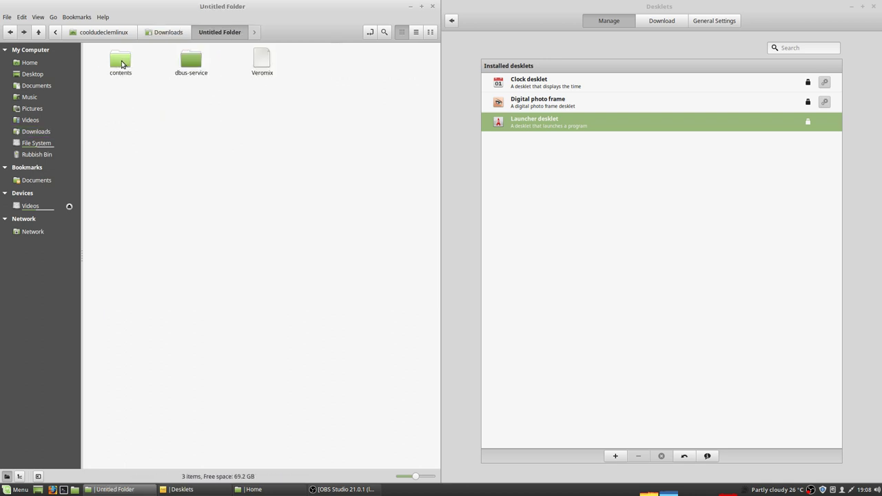
double_click(262, 62)
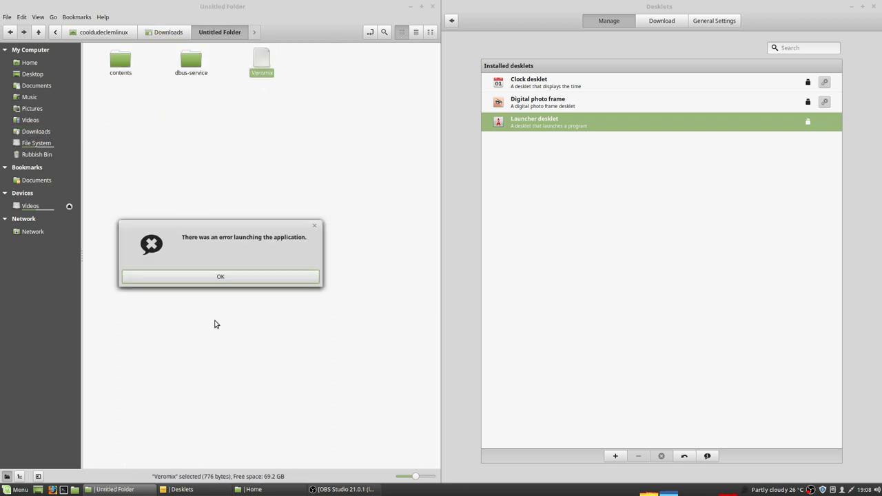
click(213, 277)
drag(262, 61, 548, 198)
drag(262, 63, 695, 48)
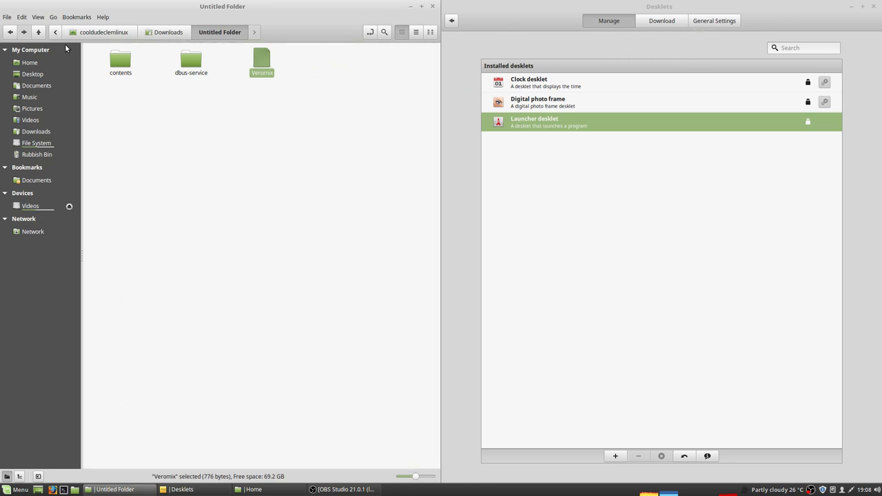
Go back up to Downloads and switch to the OBS Studio window.
click(39, 33)
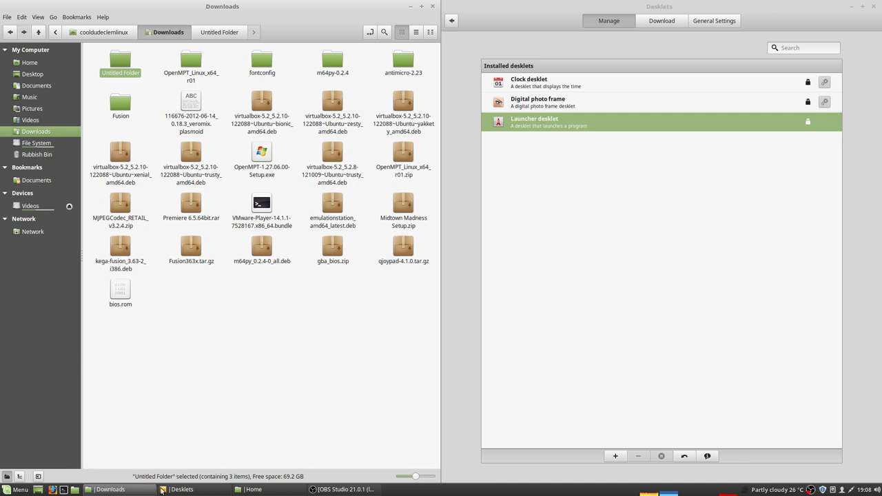
click(337, 491)
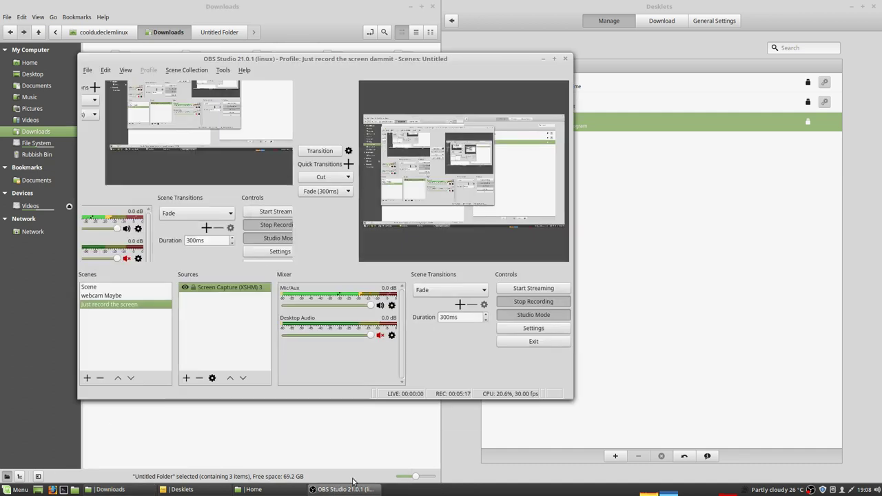